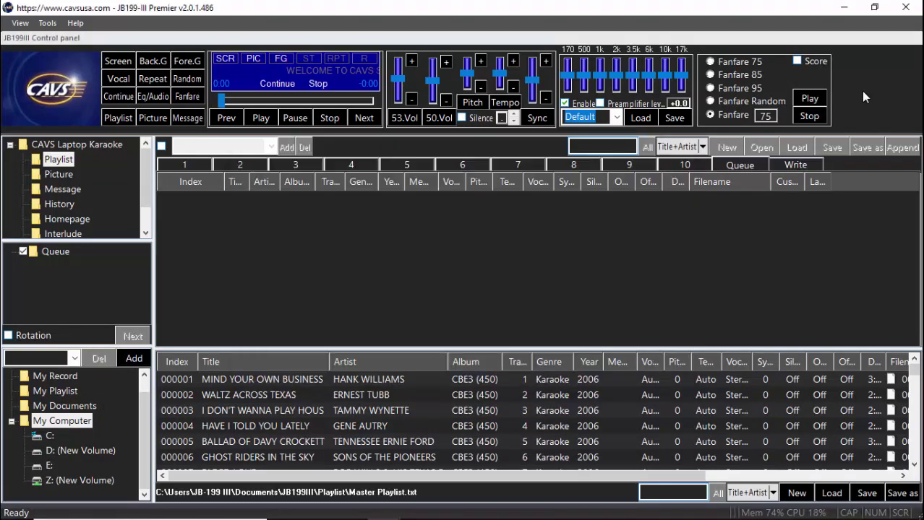
Minimize JB199-III Premier and launch File Explorer from the taskbar.
left_click(844, 13)
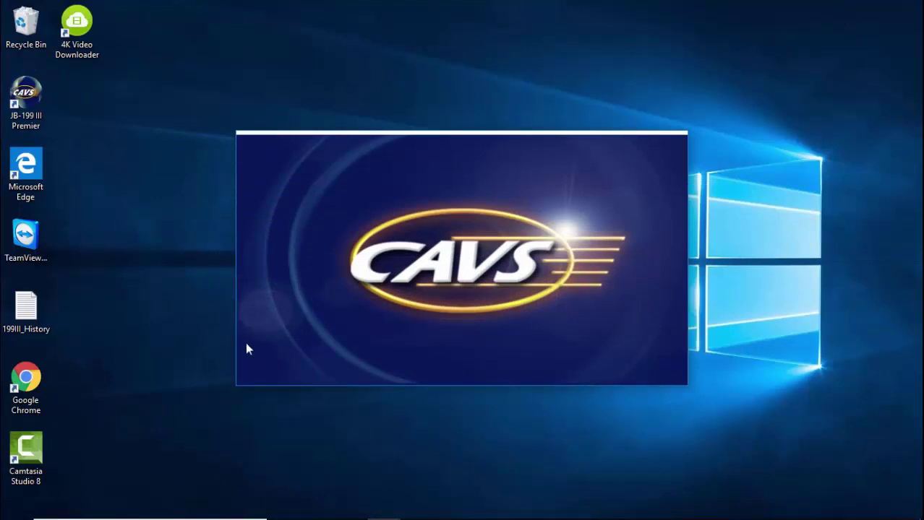
mouse_move(311, 518)
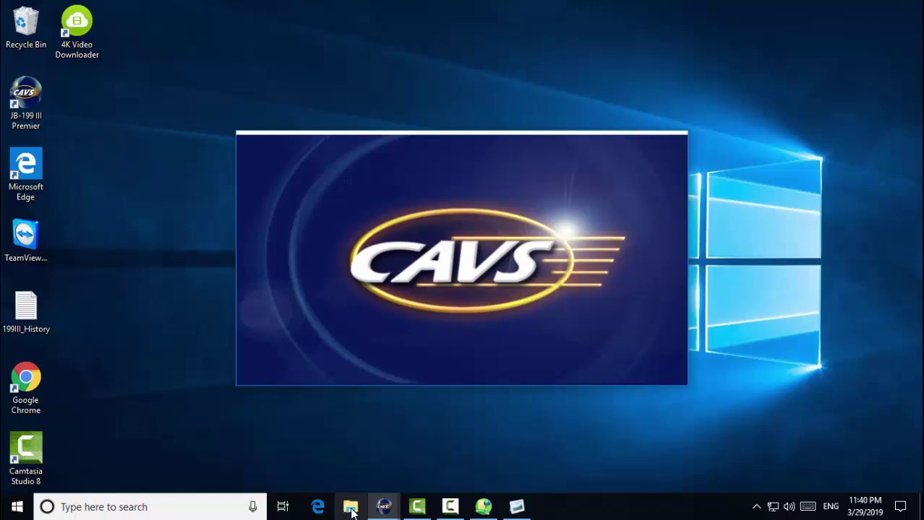
left_click(351, 509)
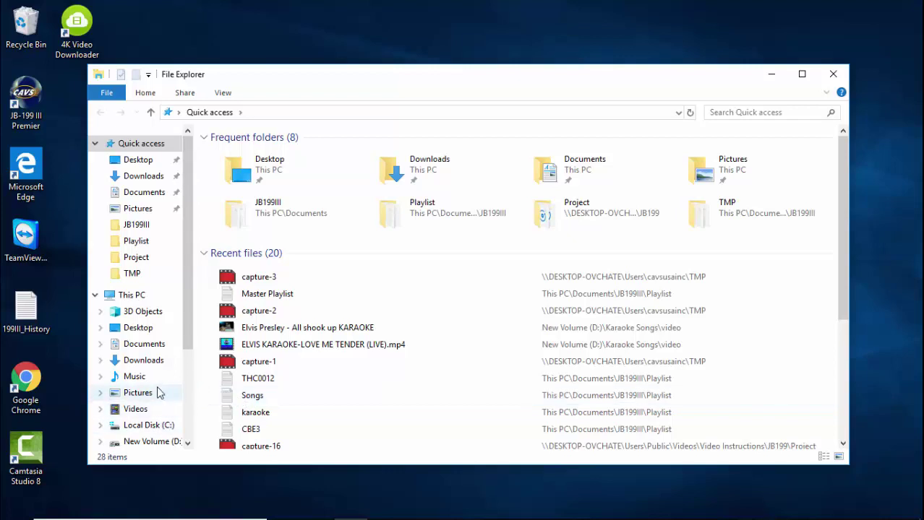
Check The Cheetah Girls 2 songs in D:\Karaoke Songs, then return to Karaoke Songs.
scroll(157, 389, "down", 1)
scroll(156, 391, "down", 1)
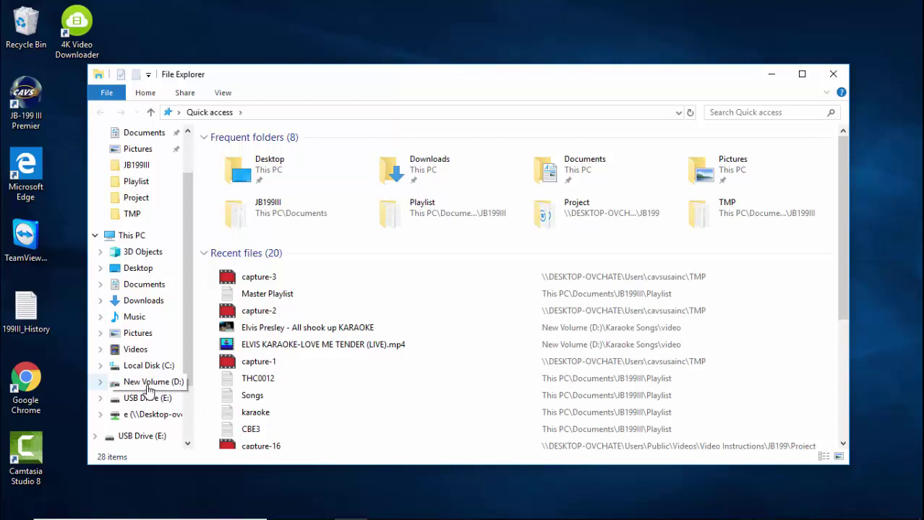
left_click(148, 387)
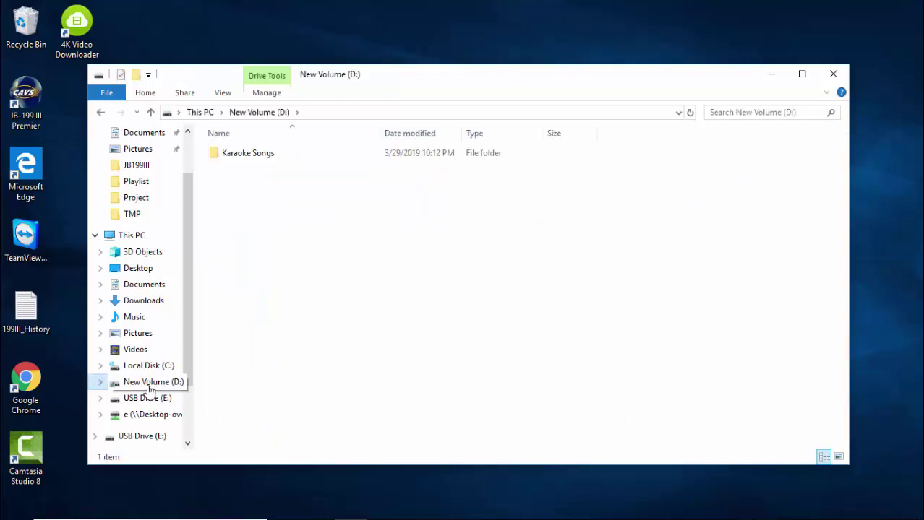
left_click(257, 159)
double_click(257, 159)
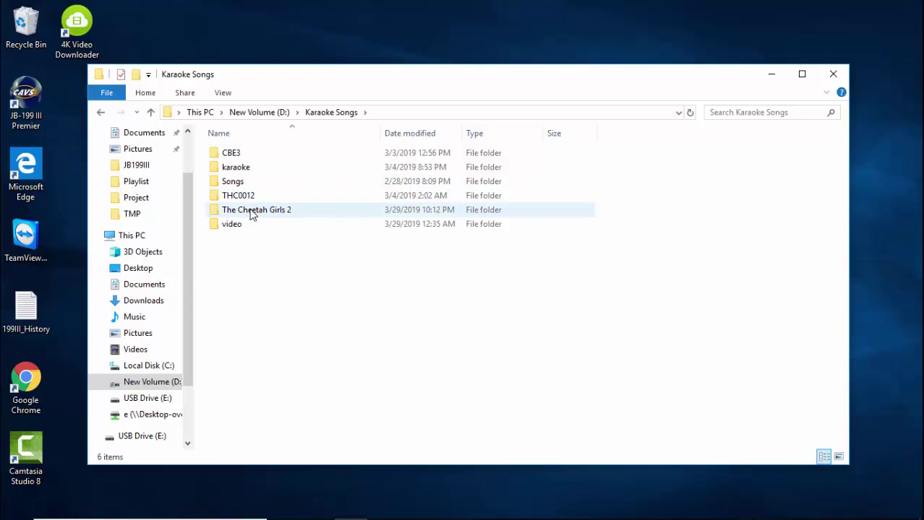
double_click(252, 211)
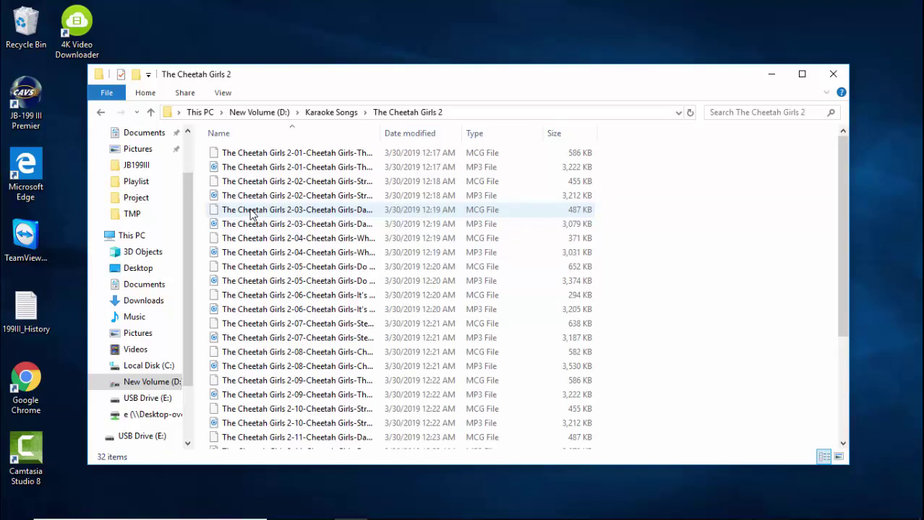
left_click(151, 114)
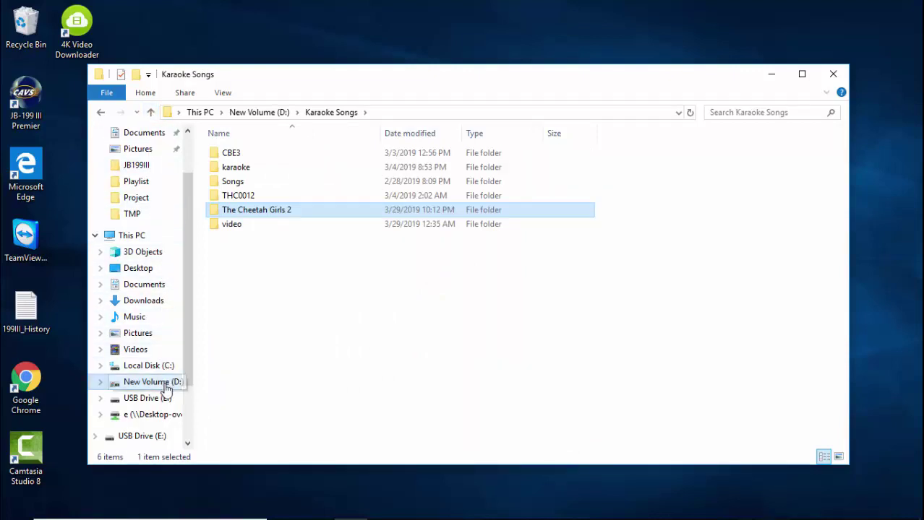
Copy the LCEC 1060 1300 QCG folder from USB Drive (E:) and paste it into D:\Karaoke Songs.
left_click(163, 402)
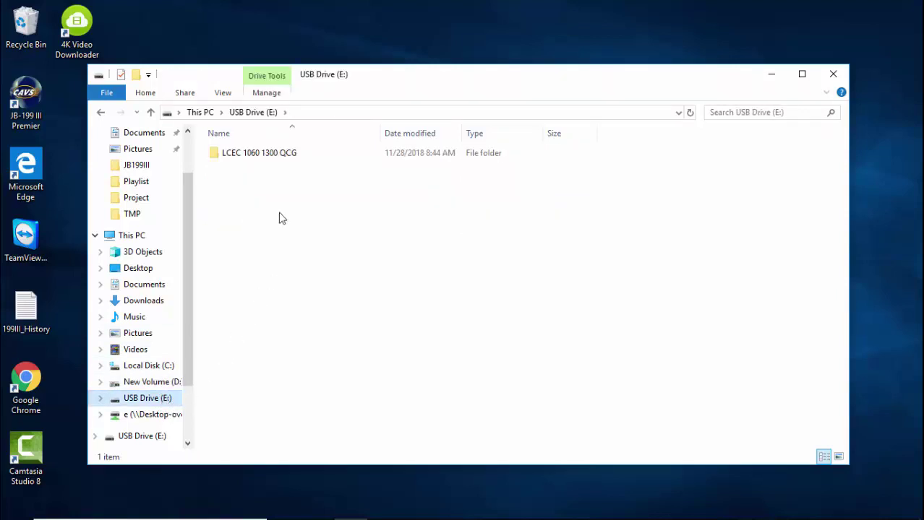
left_click(275, 159)
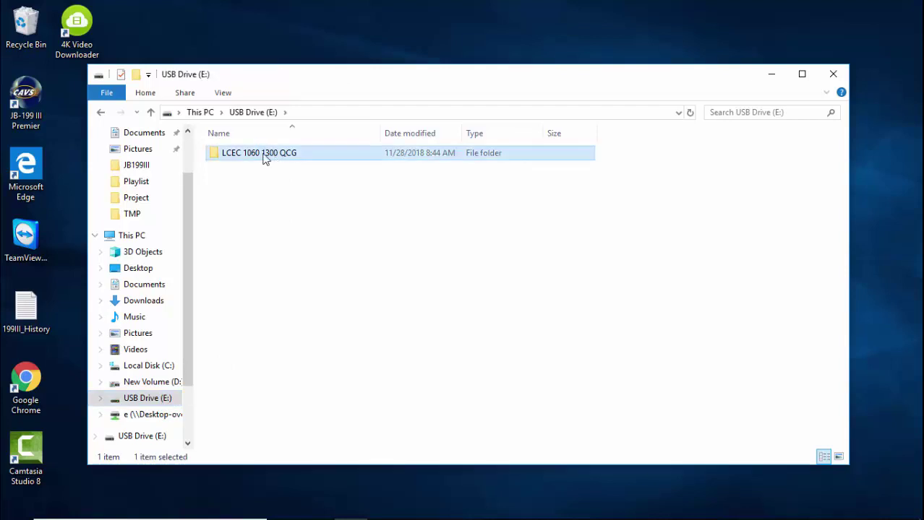
right_click(263, 155)
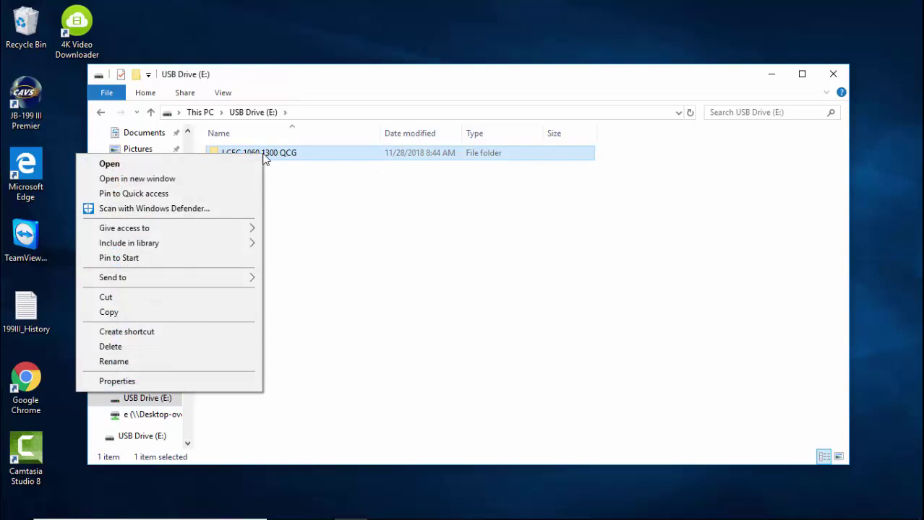
left_click(159, 311)
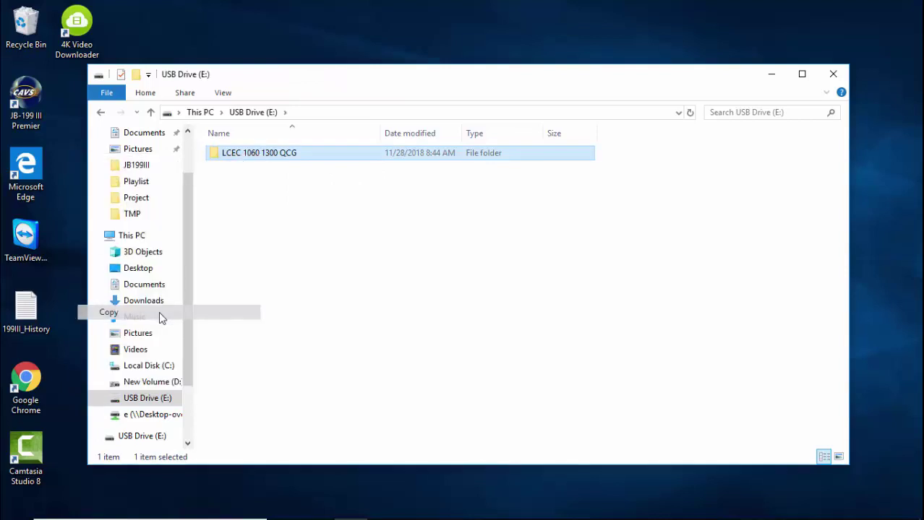
left_click(158, 385)
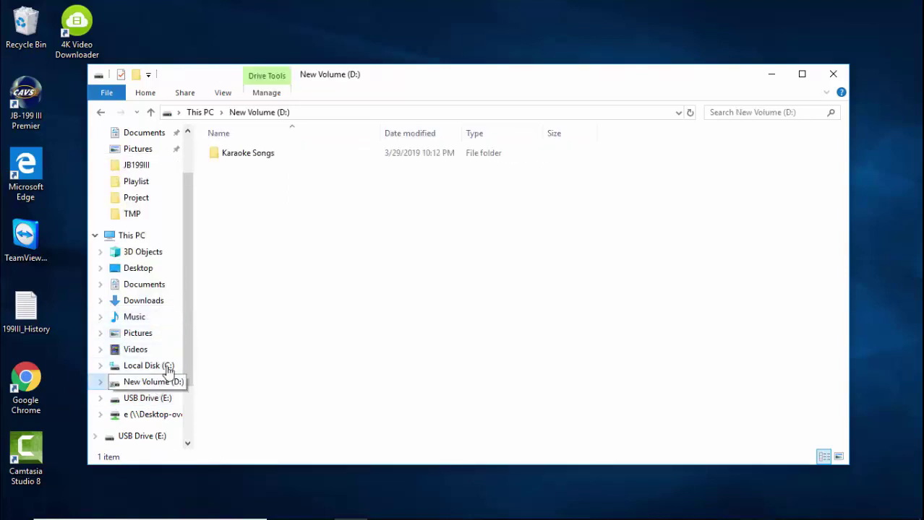
double_click(268, 156)
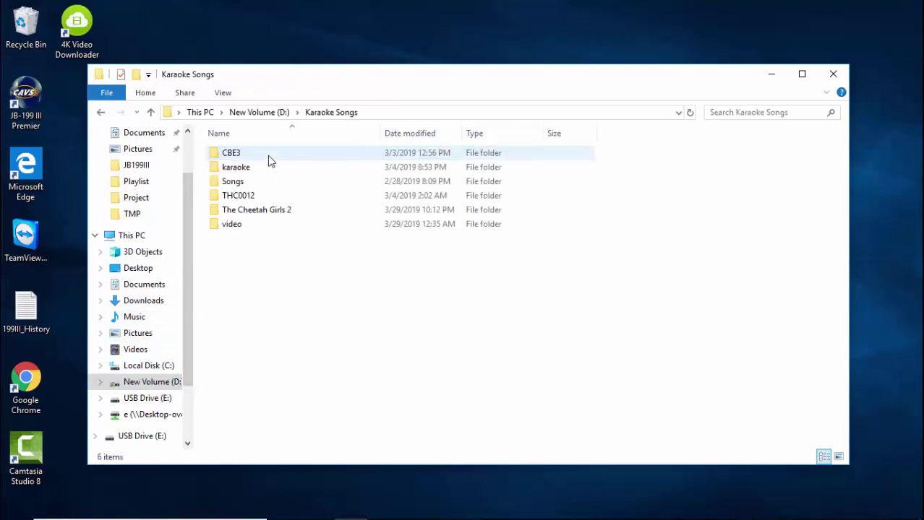
right_click(301, 274)
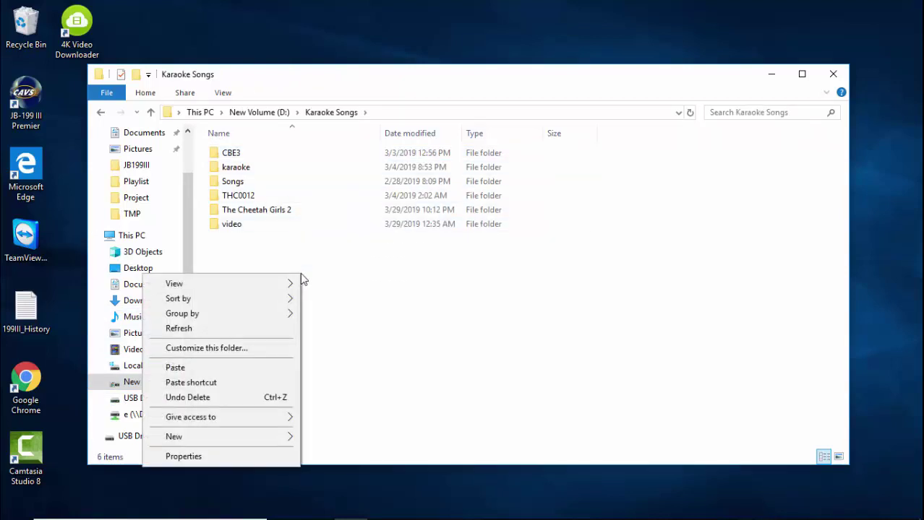
left_click(222, 366)
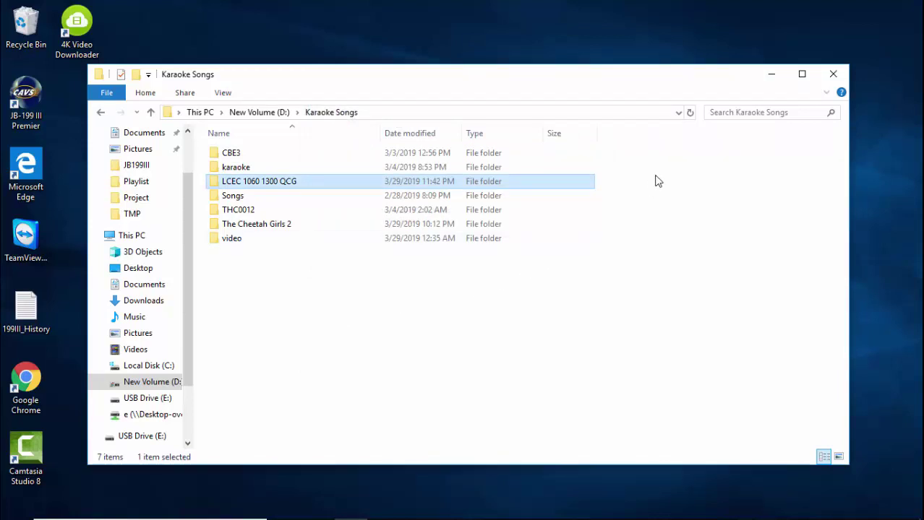
Close Explorer, restore JB199-III Premier and browse to D: > Karaoke Songs > The Cheetah Girls 2.
left_click(835, 79)
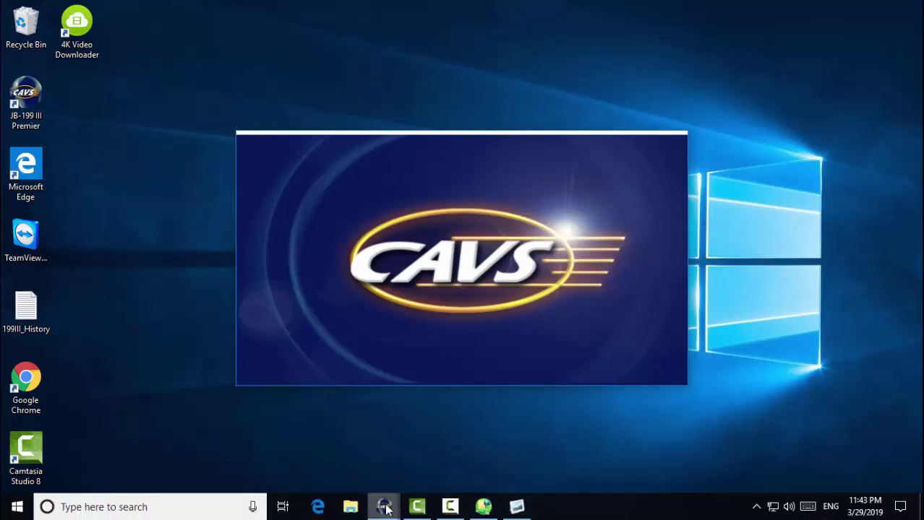
mouse_move(383, 506)
left_click(453, 449)
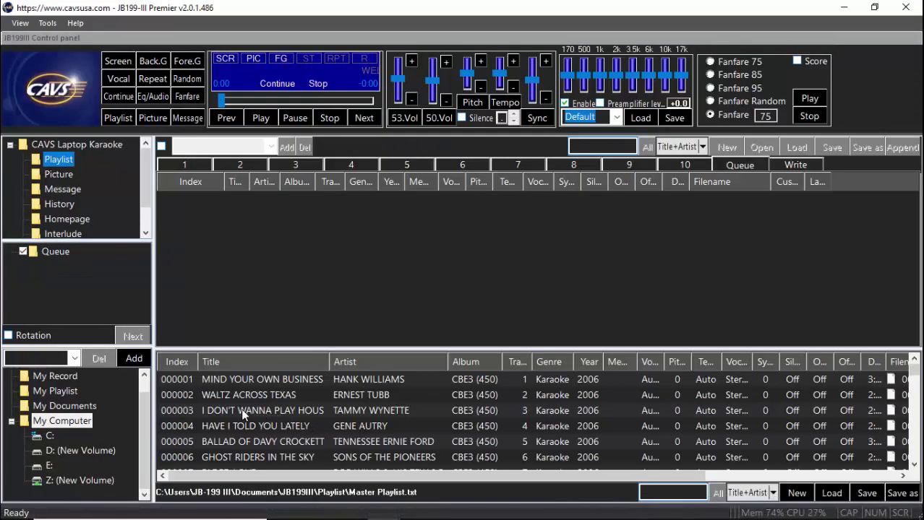
left_click(75, 449)
left_click(78, 466)
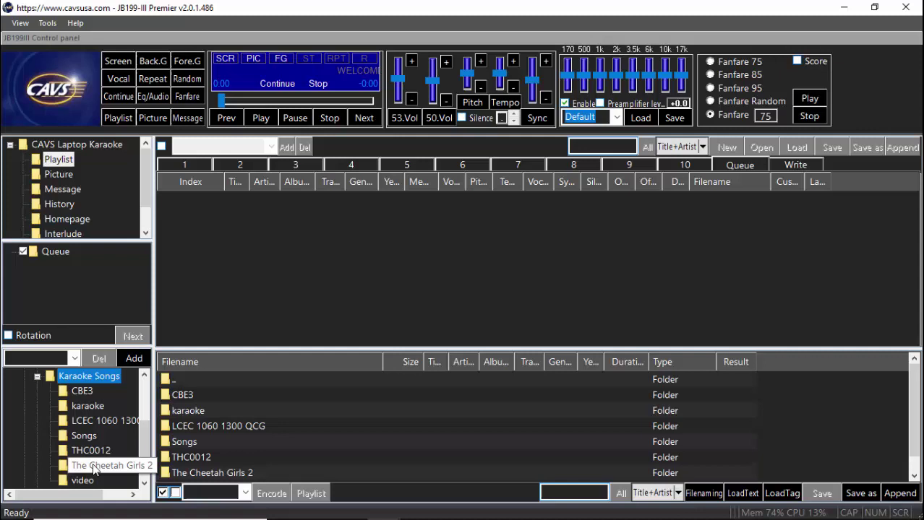
left_click(95, 468)
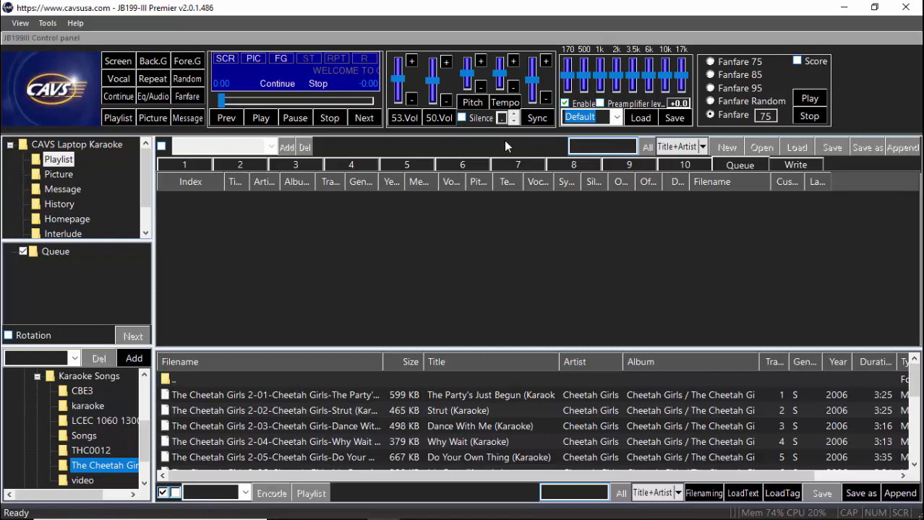
Add all The Cheetah Girls 2 songs to playlist 1.
left_click(193, 165)
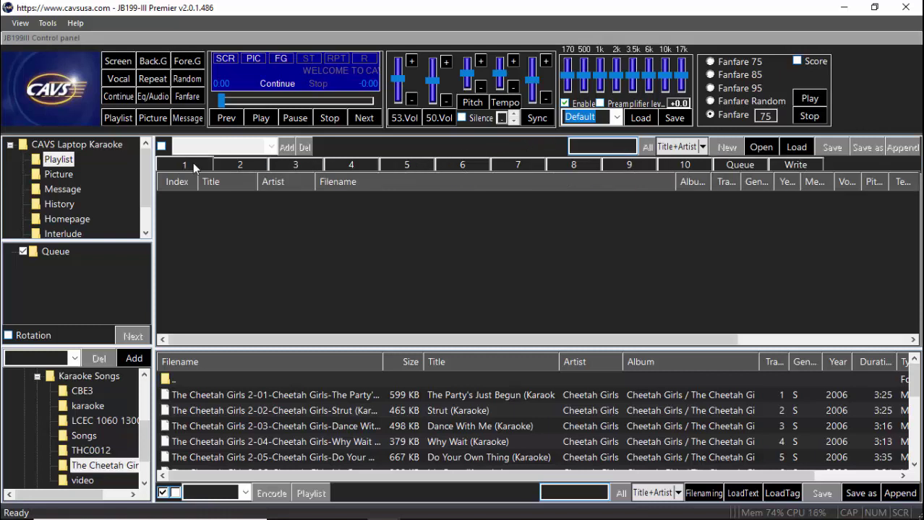
left_click(164, 495)
left_click(310, 494)
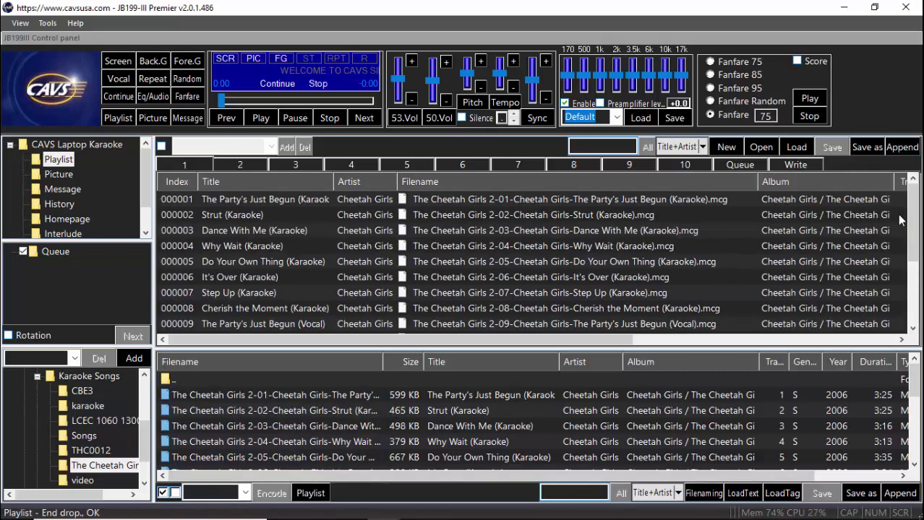
Append playlist 1 to Master Playlist.txt, accepting the replace prompt.
left_click(902, 148)
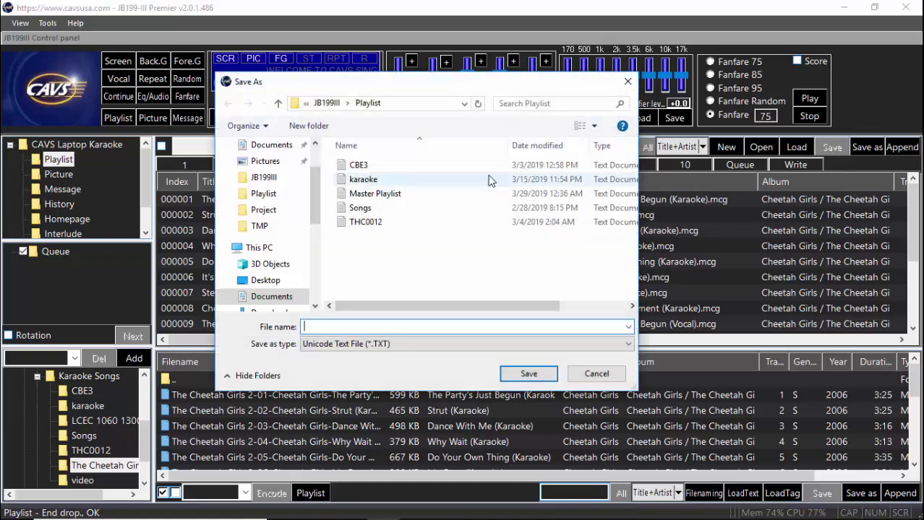
left_click(413, 201)
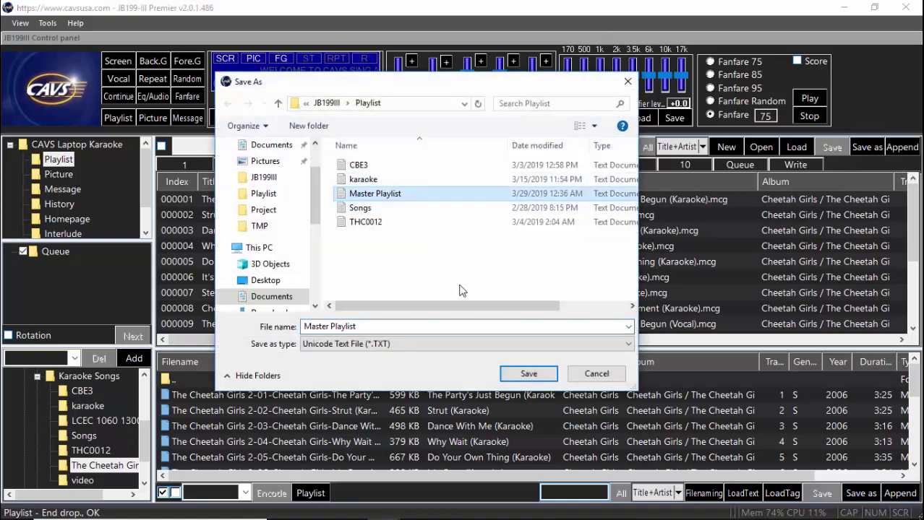
left_click(511, 377)
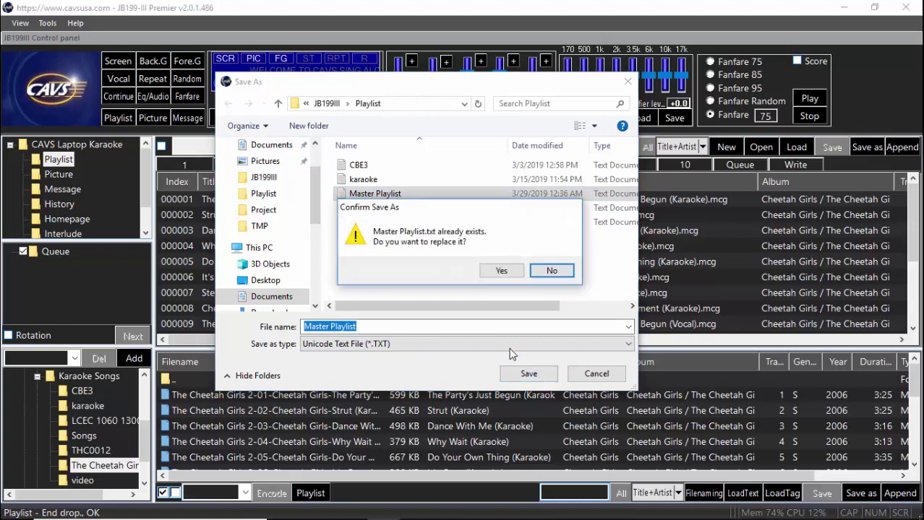
left_click(504, 274)
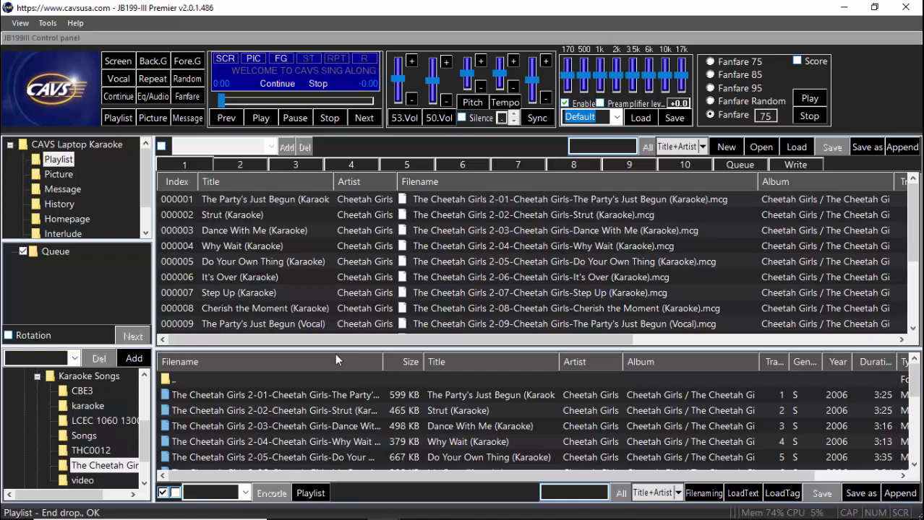
List the LCEC 1060 1300 QCG folder's songs and scroll to the end, showing 001295–001300.
left_click(112, 421)
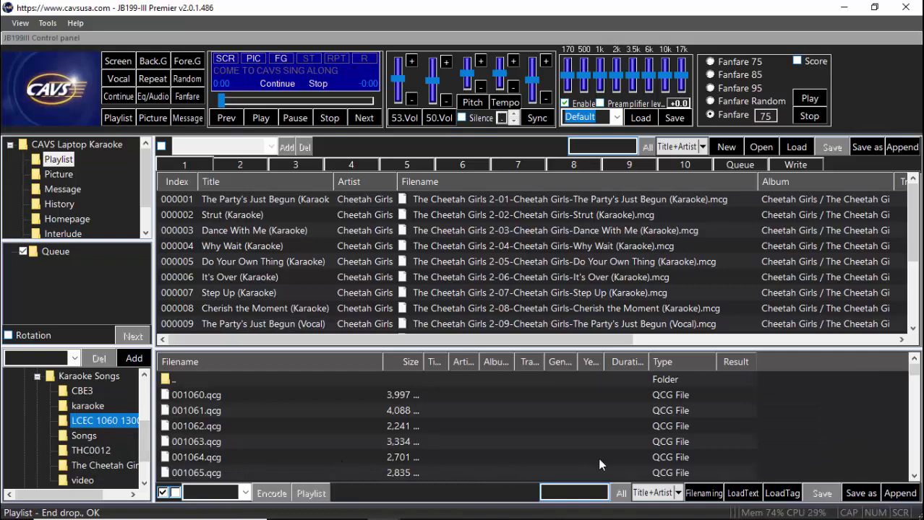
scroll(545, 403, "down", 3)
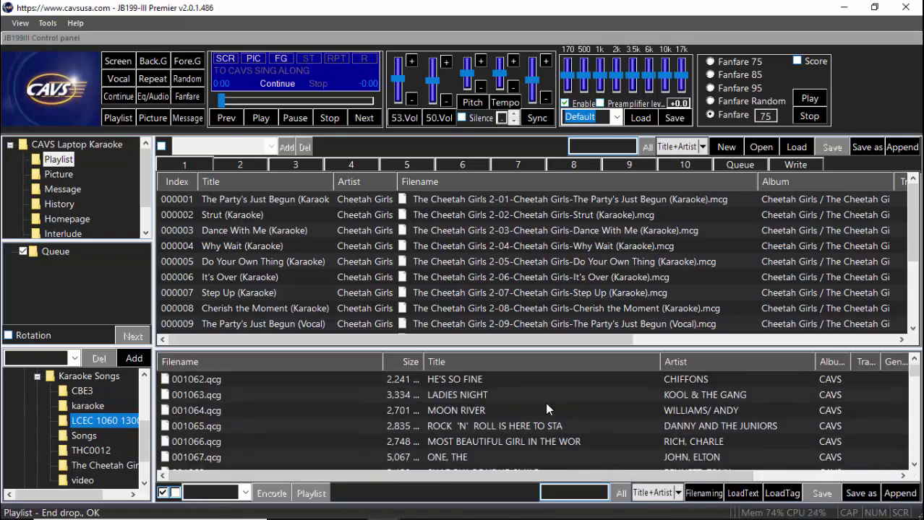
scroll(545, 403, "down", 8)
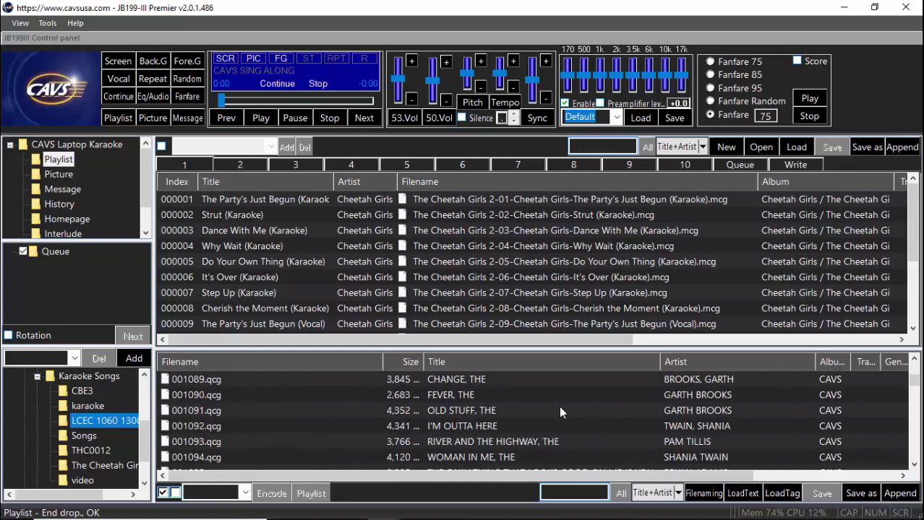
left_click(915, 408)
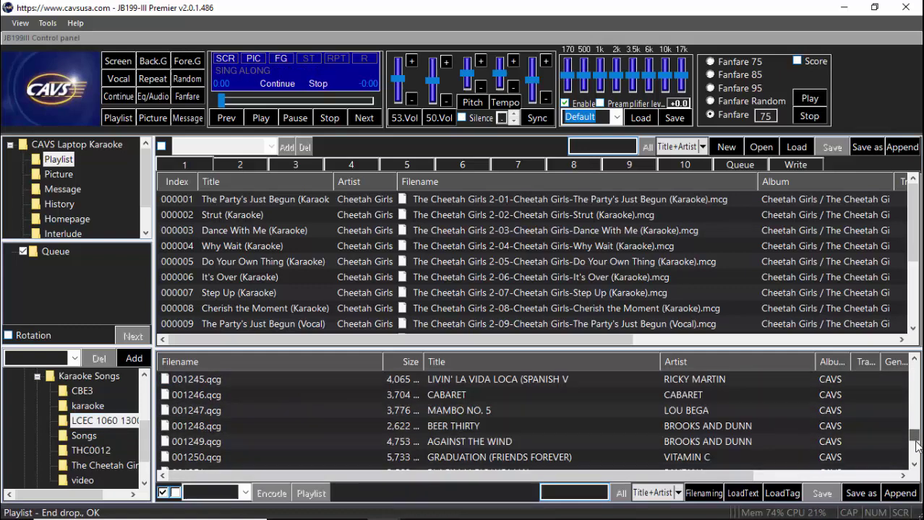
left_click_drag(916, 446, 916, 463)
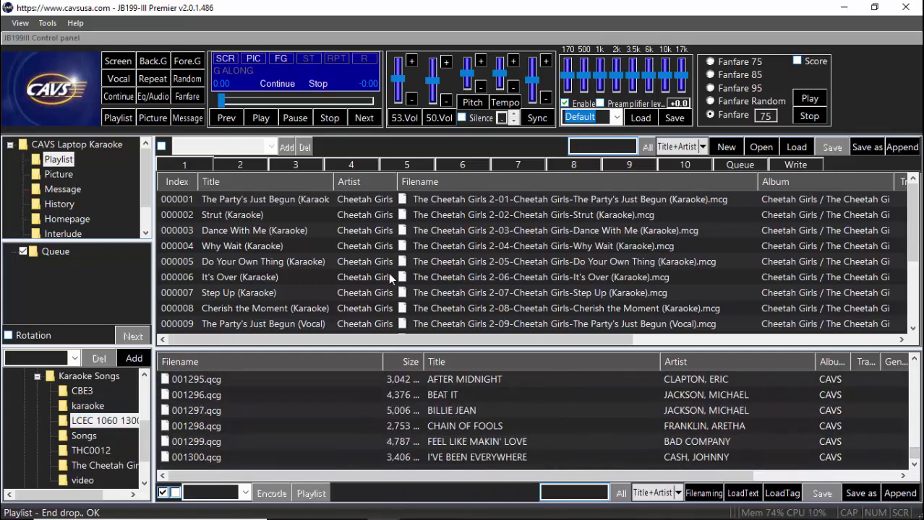
Add all the LCEC 1060 1300 song files to playlist 2.
left_click(248, 167)
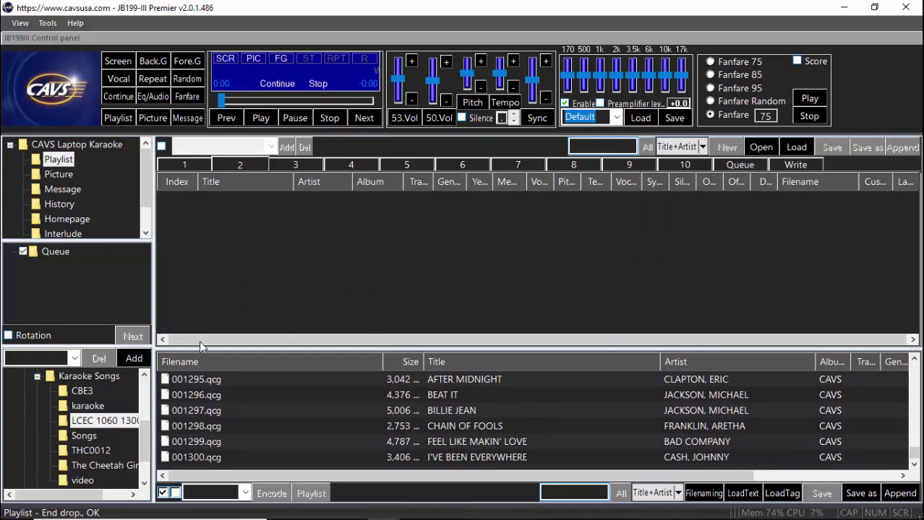
left_click(163, 493)
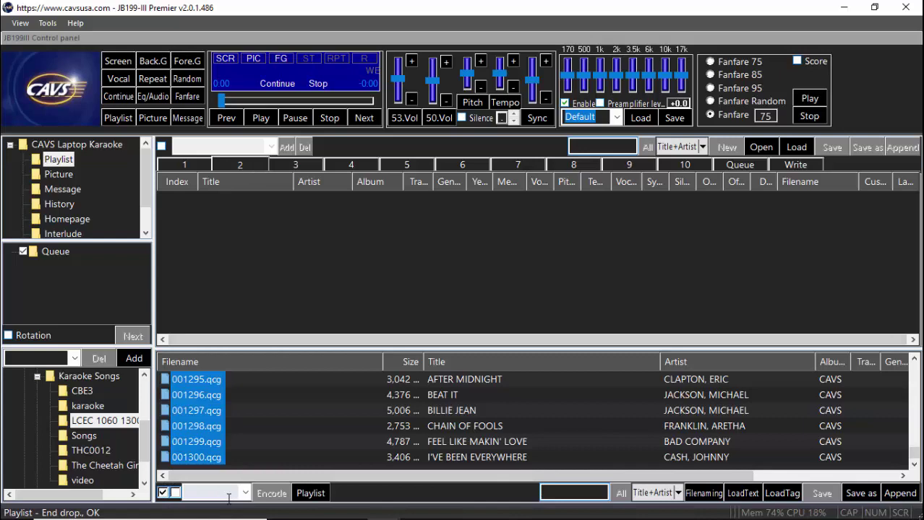
left_click(310, 494)
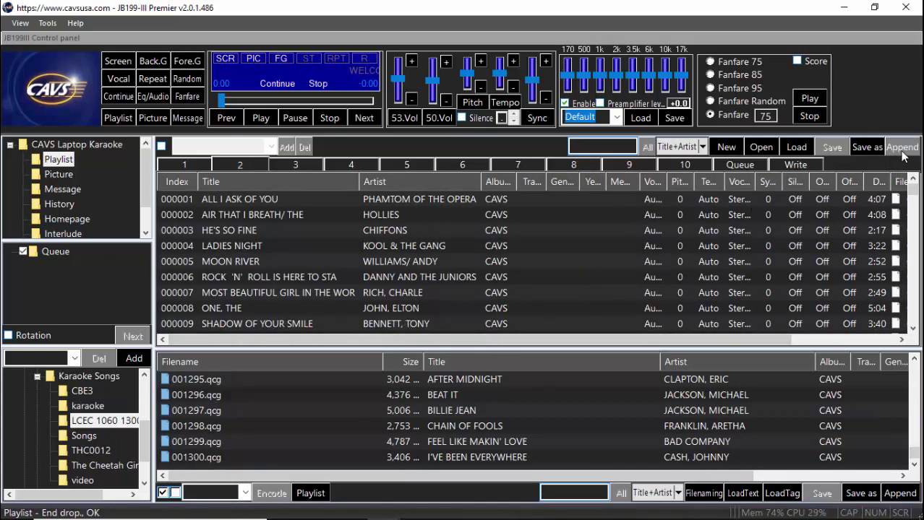
Append playlist 2's songs to Master Playlist.txt, confirming the replace.
left_click(866, 147)
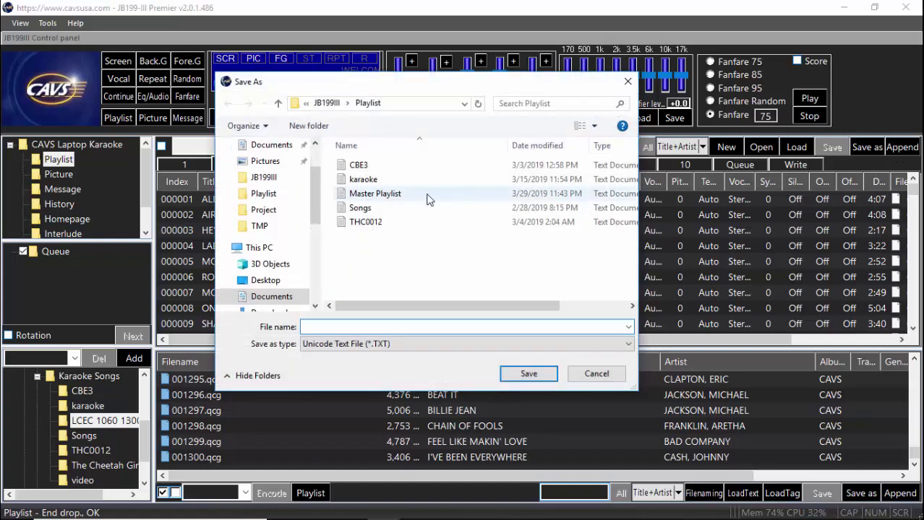
left_click(401, 195)
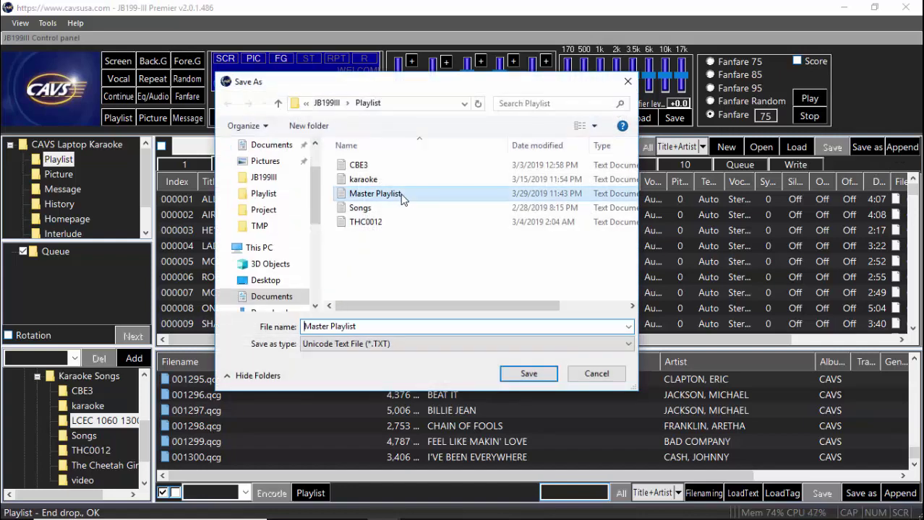
left_click(525, 375)
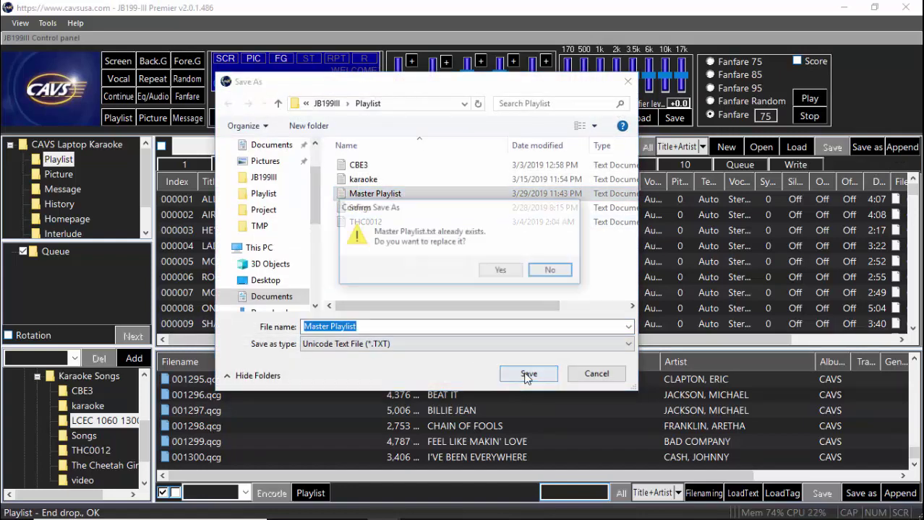
left_click(509, 270)
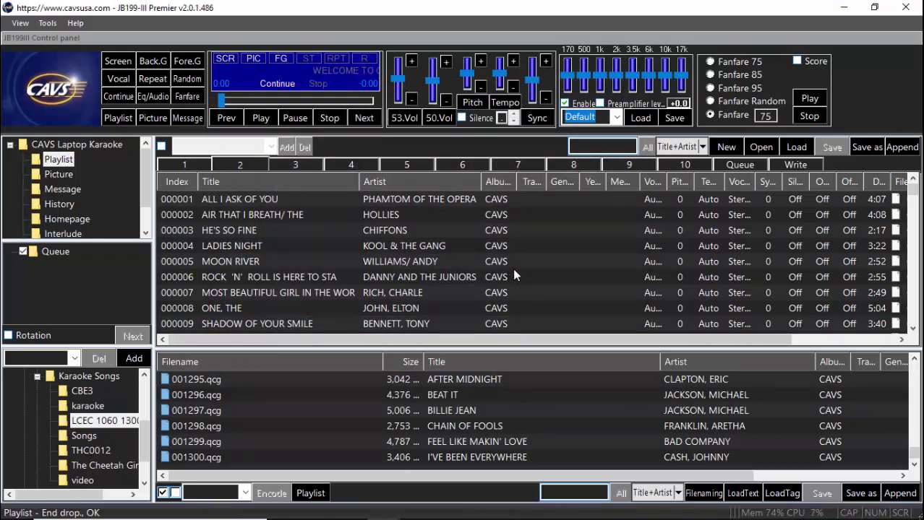
Empty playlists 2 and 1 with New, then show the Queue.
left_click(728, 149)
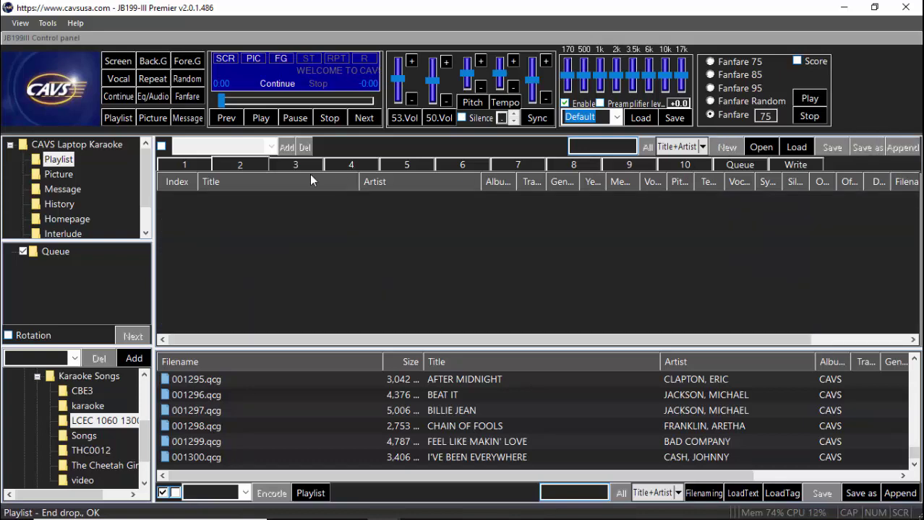
left_click(194, 164)
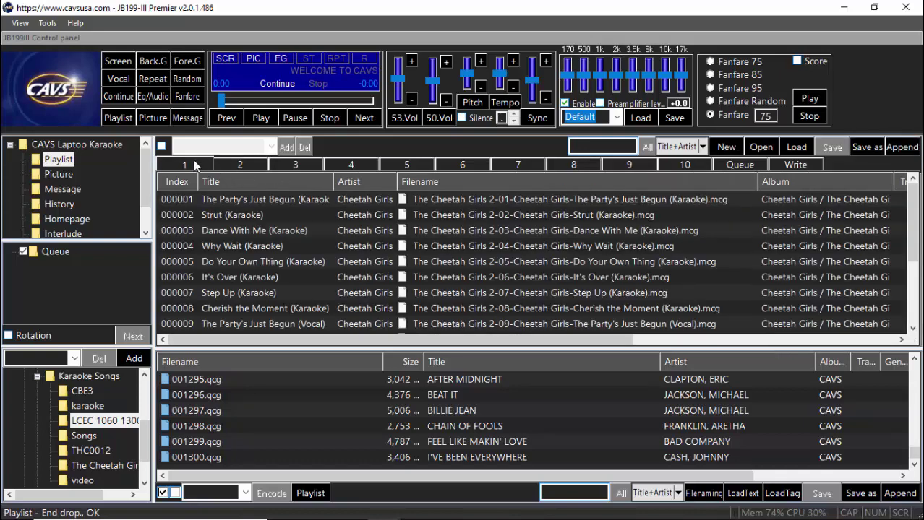
left_click(728, 148)
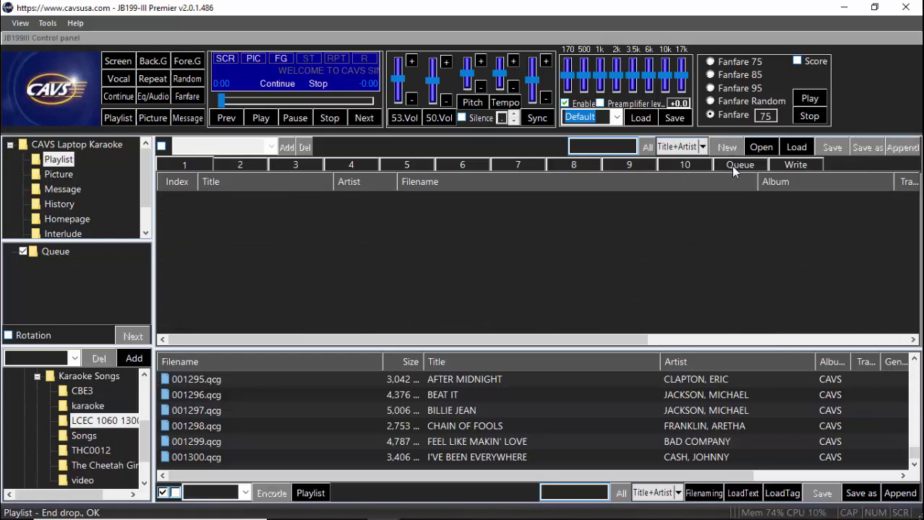
left_click(731, 167)
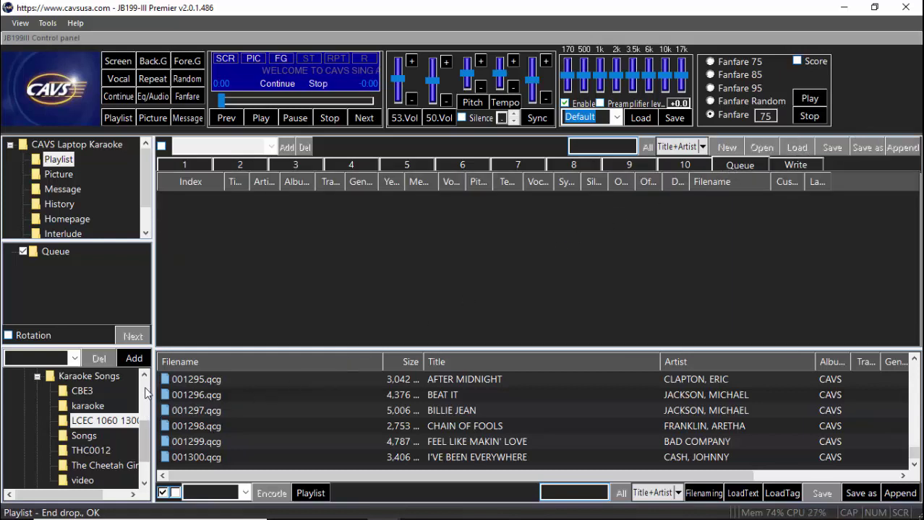
Select My Server in the tree to list the Master Playlist.txt songs.
scroll(144, 388, "up", 3)
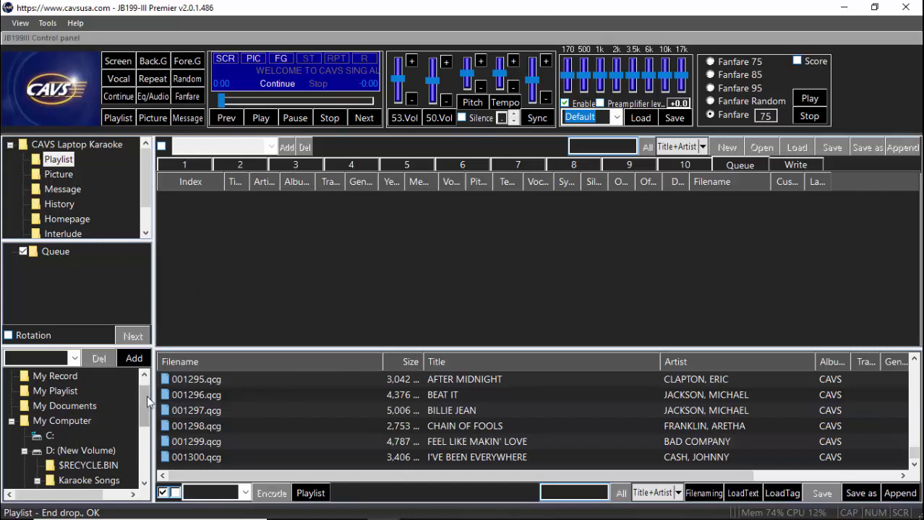
scroll(147, 395, "up", 1)
left_click(69, 377)
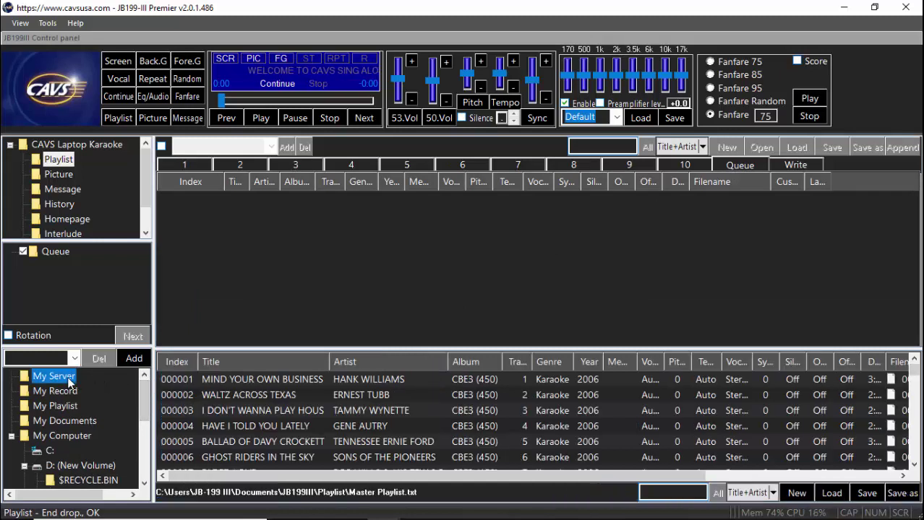
Reload the updated Master Playlist.txt into My Server's lower song list.
left_click(831, 494)
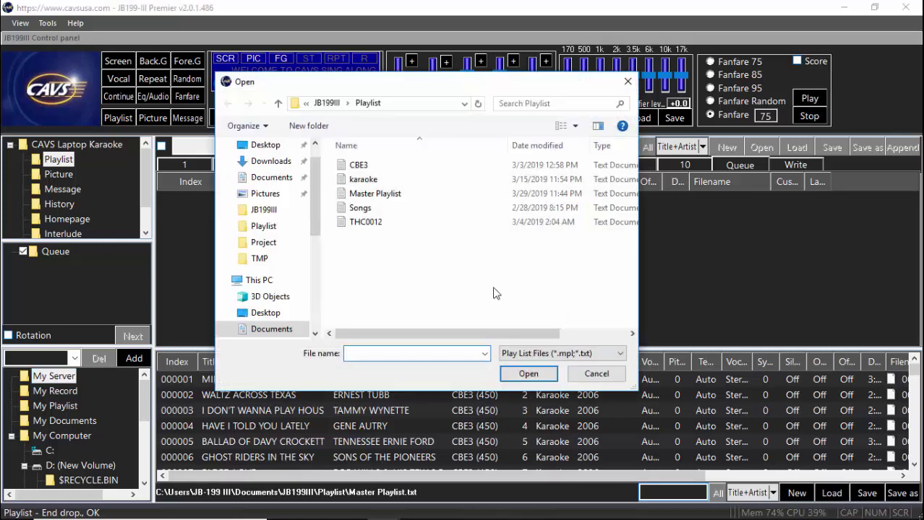
left_click(391, 194)
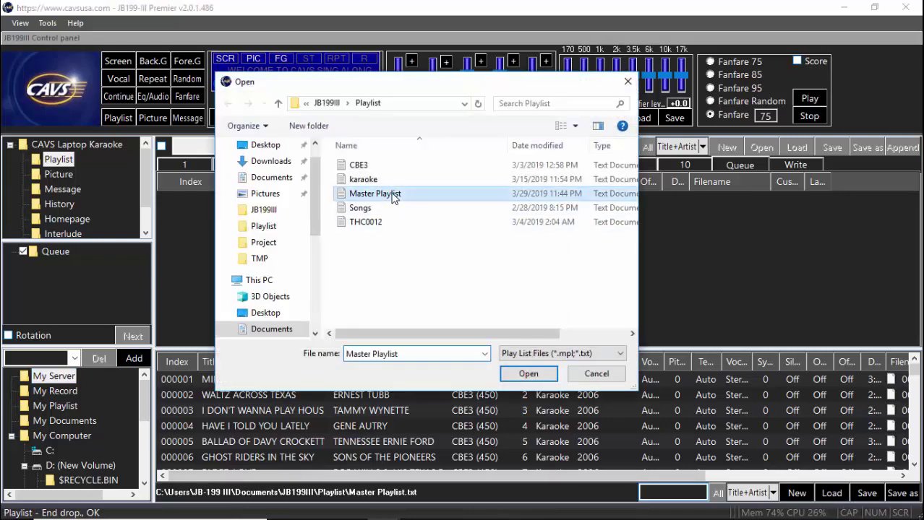
left_click(518, 375)
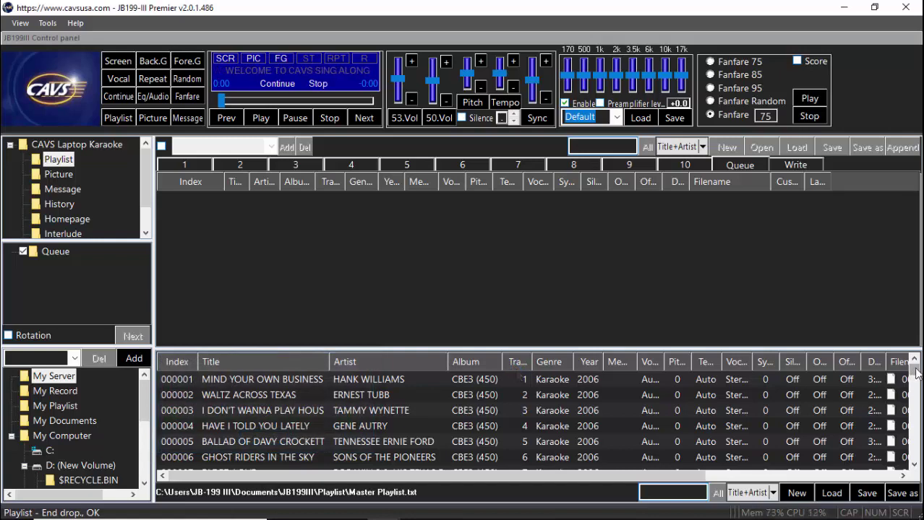
Add entry 234368, Cheetah Girls' The Party's Just Begun (Karaoke), to the Queue and play it.
left_click_drag(913, 370, 915, 461)
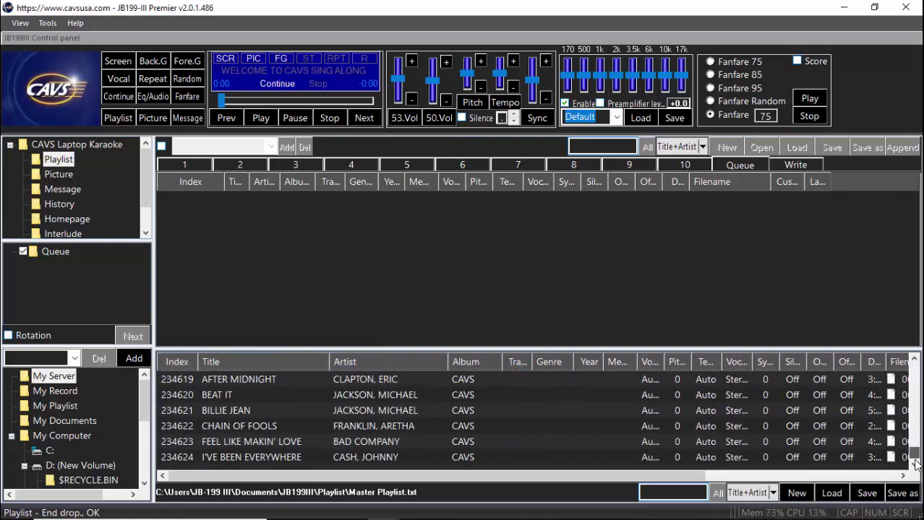
scroll(511, 438, "up", 15)
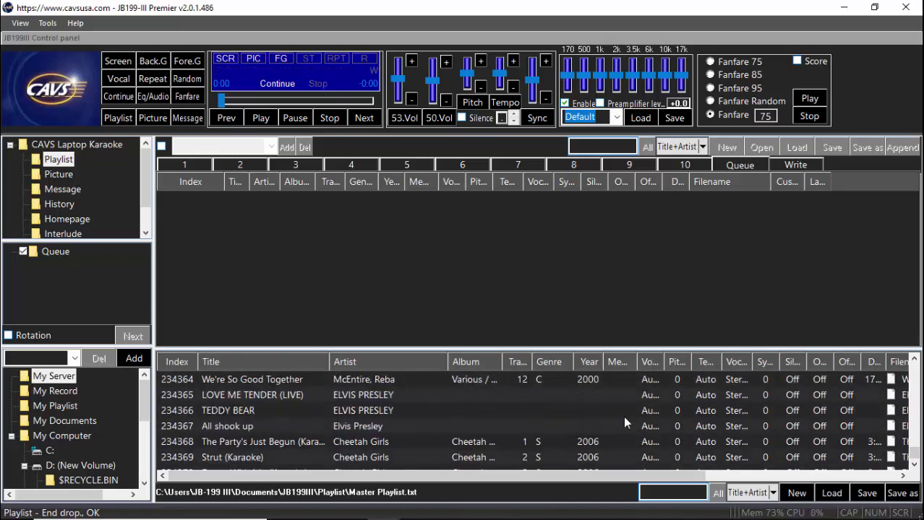
scroll(624, 418, "down", 1)
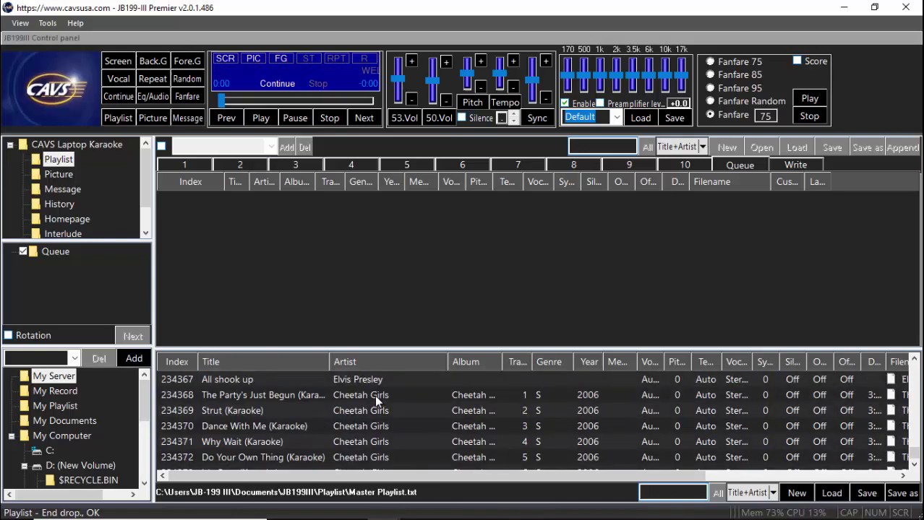
mouse_move(374, 395)
left_mouse_down()
mouse_move(364, 236)
mouse_move(354, 233)
left_mouse_up()
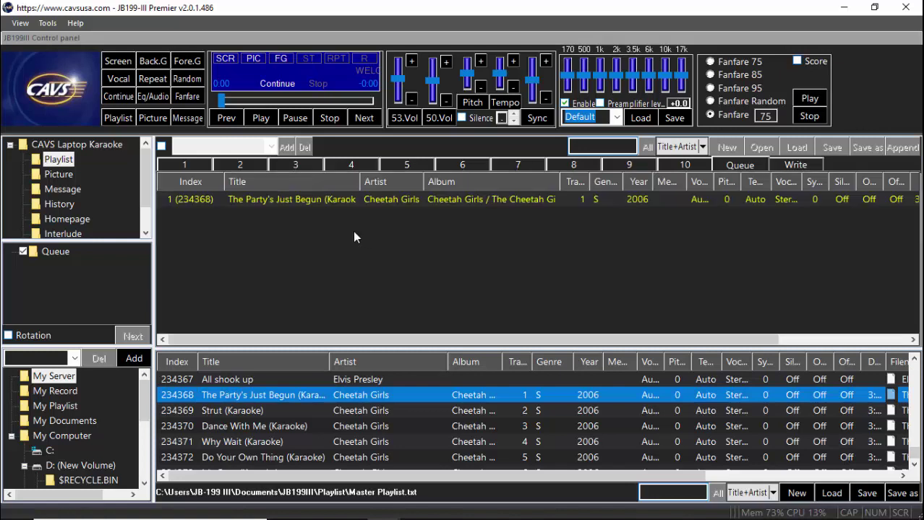
left_click(267, 121)
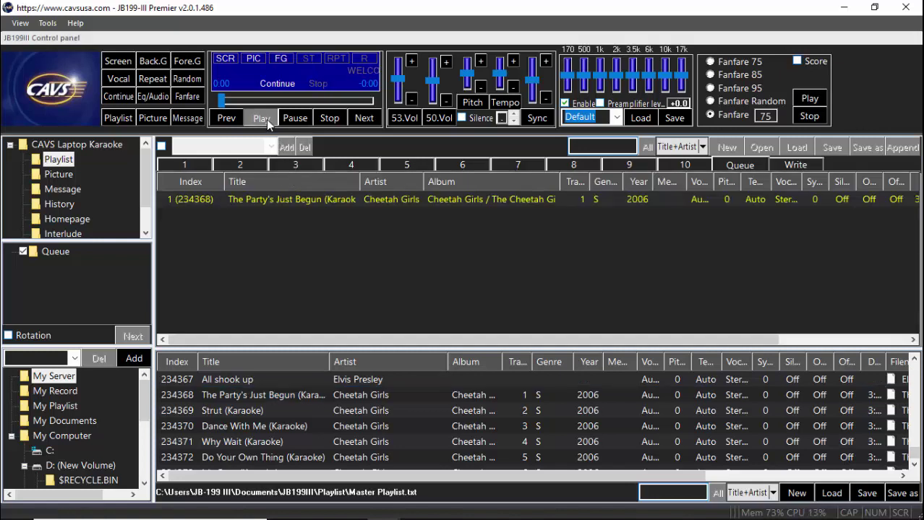